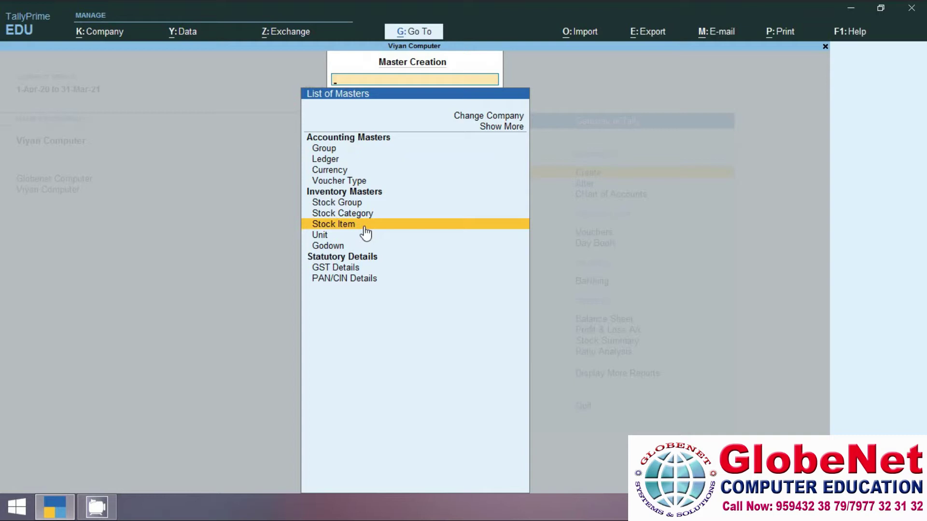
# - Create a stock item named Stock 1 under Primary, with category Not Applicable and unit PC
pyautogui.write('Stock')
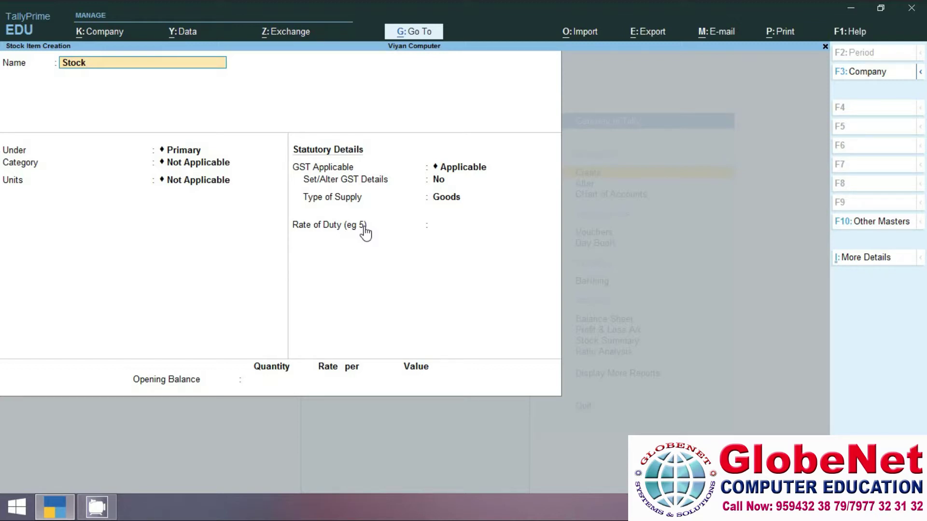
pyautogui.write('1')
pyautogui.press('Return')
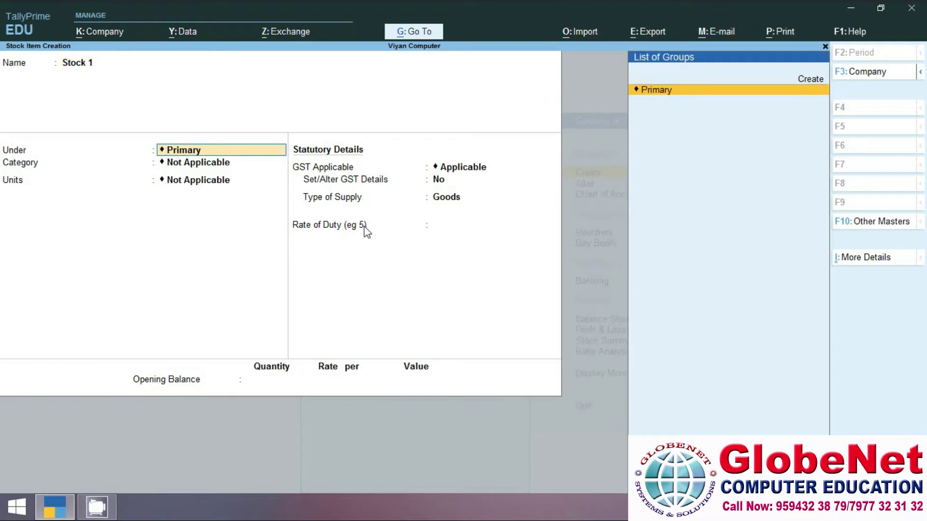
pyautogui.press('Return')
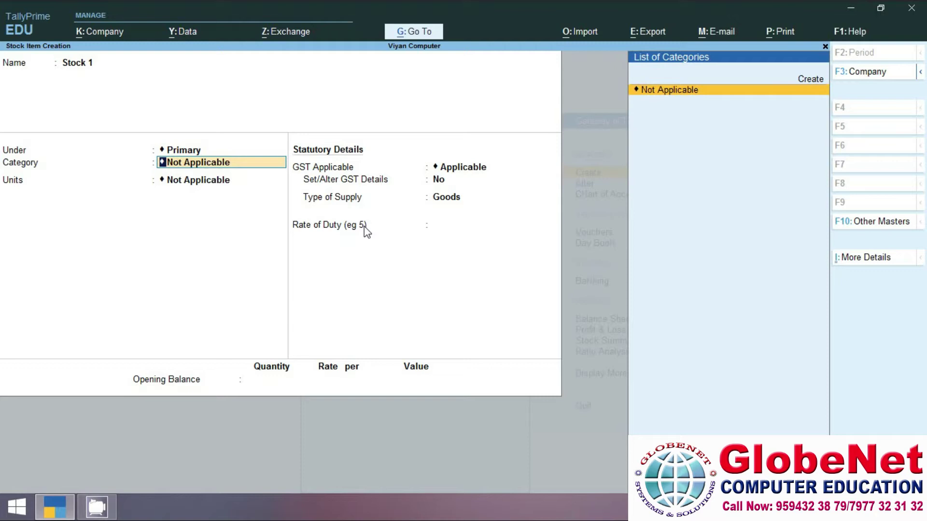
pyautogui.press('Return')
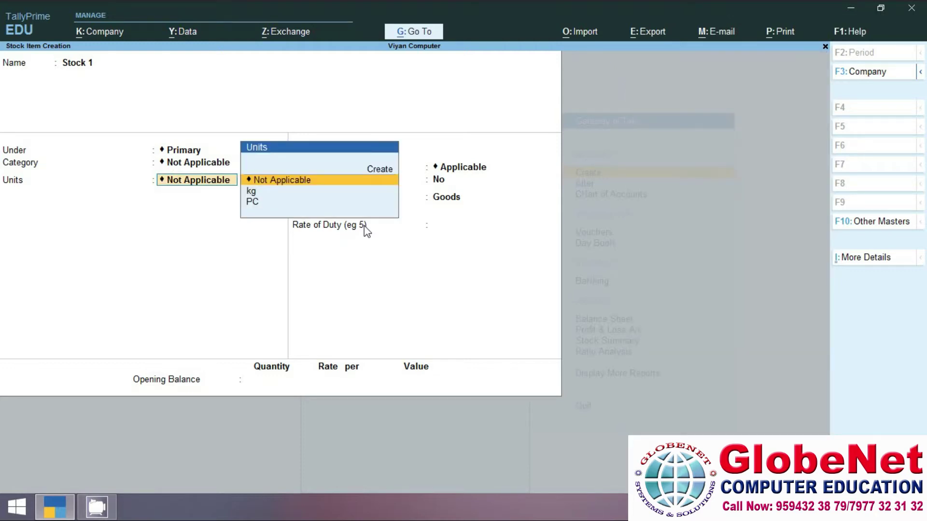
pyautogui.write('pc')
pyautogui.press('Return')
pyautogui.press('Return')
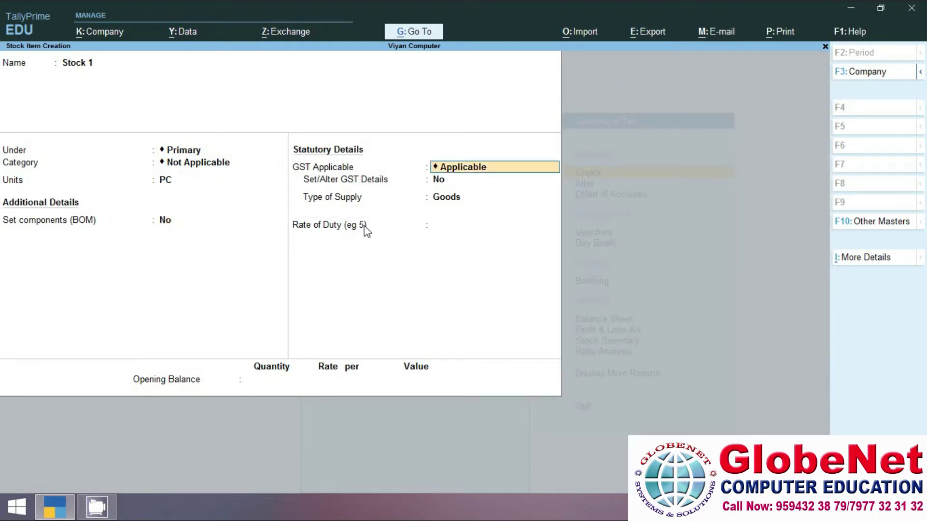
# - Enable GST details for the applicable item, with description Stock1, HSN/SAC 0202 and non-GST goods set to No
pyautogui.press('Return')
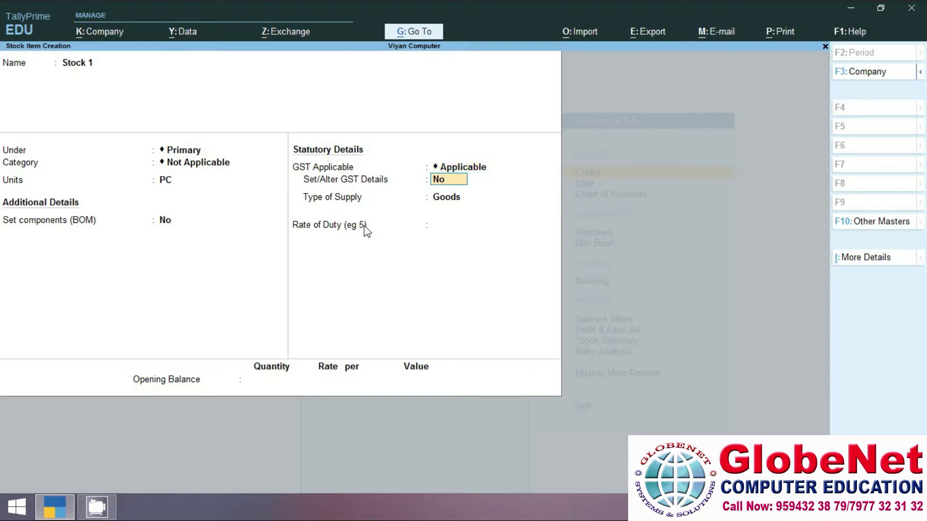
pyautogui.write('y')
pyautogui.press('Return')
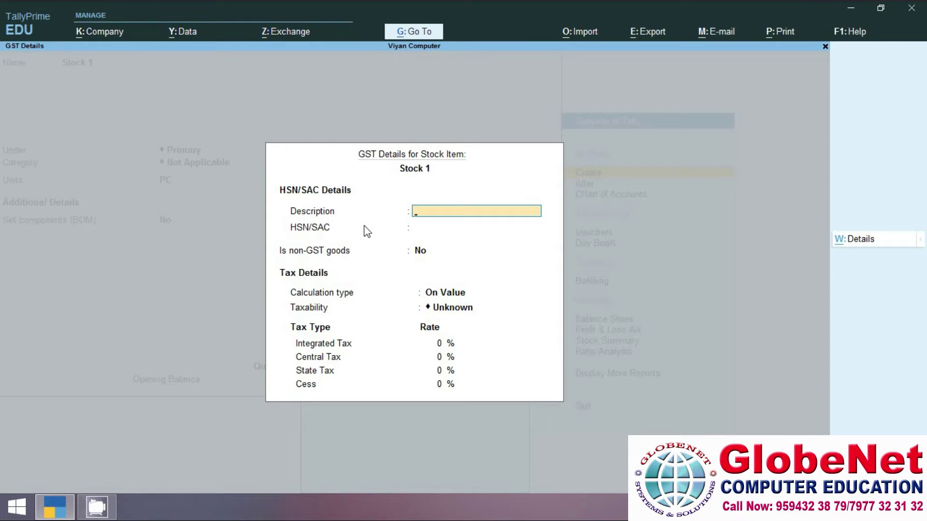
pyautogui.write('Stock1')
pyautogui.press('Return')
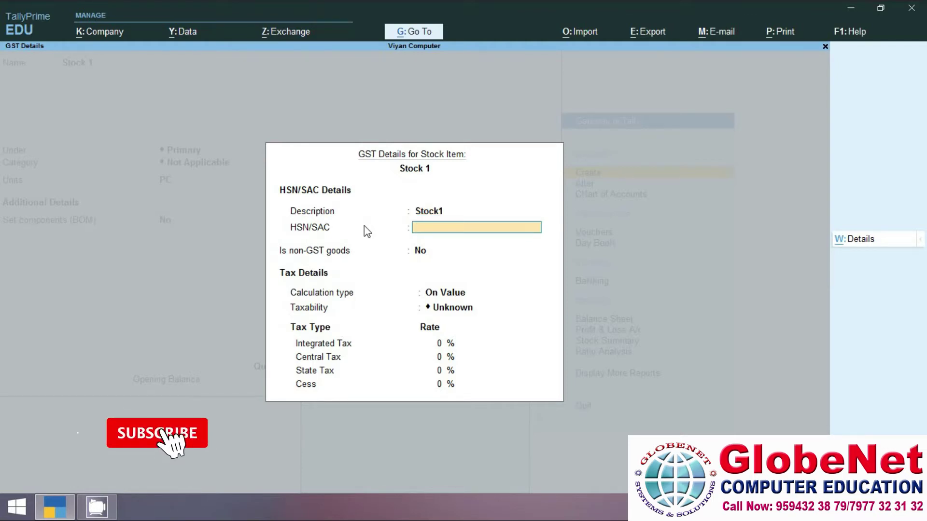
pyautogui.write('0202')
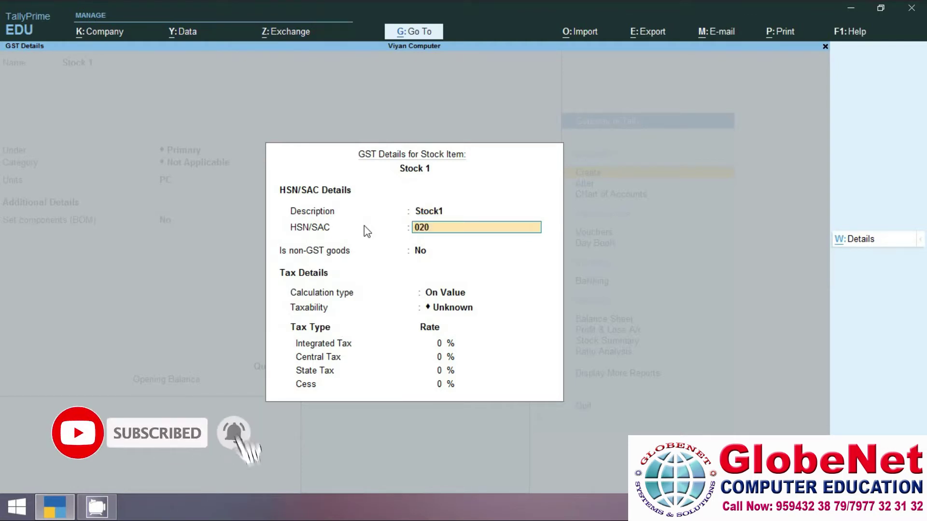
pyautogui.press('Return')
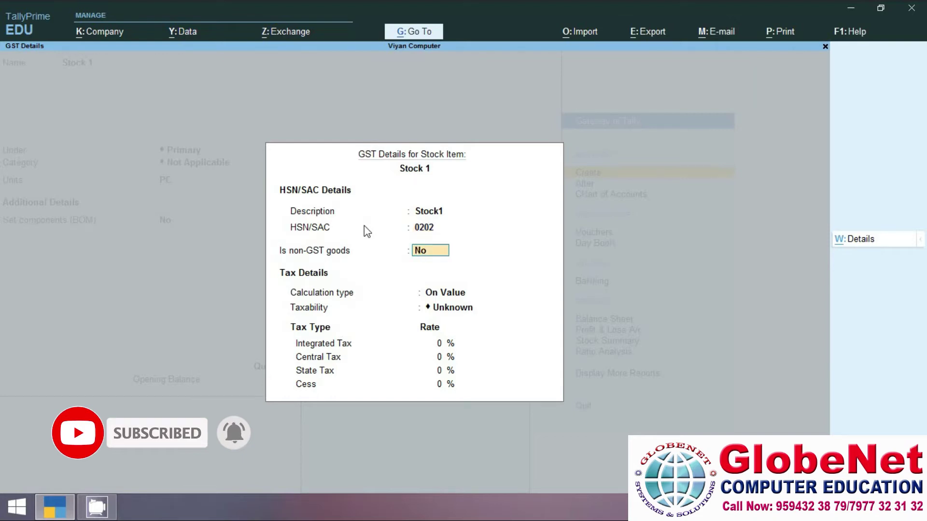
pyautogui.press('Return')
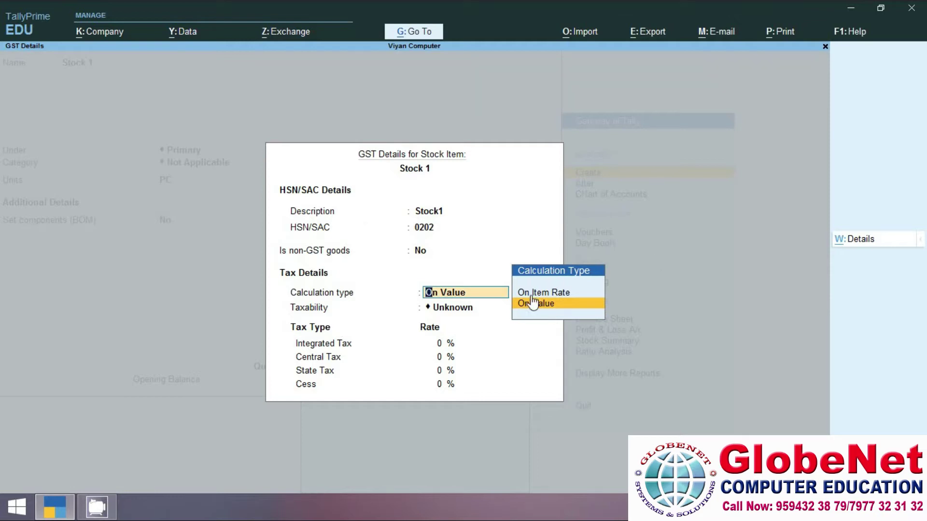
# - Set the tax calculation type to On Item Rate and consider additional expense/income for slab rate calculation
pyautogui.press('Up')
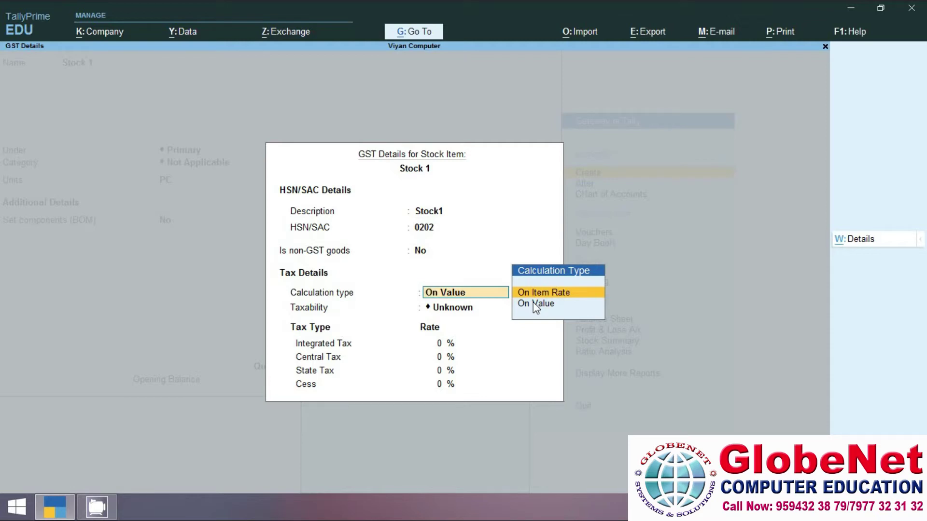
pyautogui.press('Return')
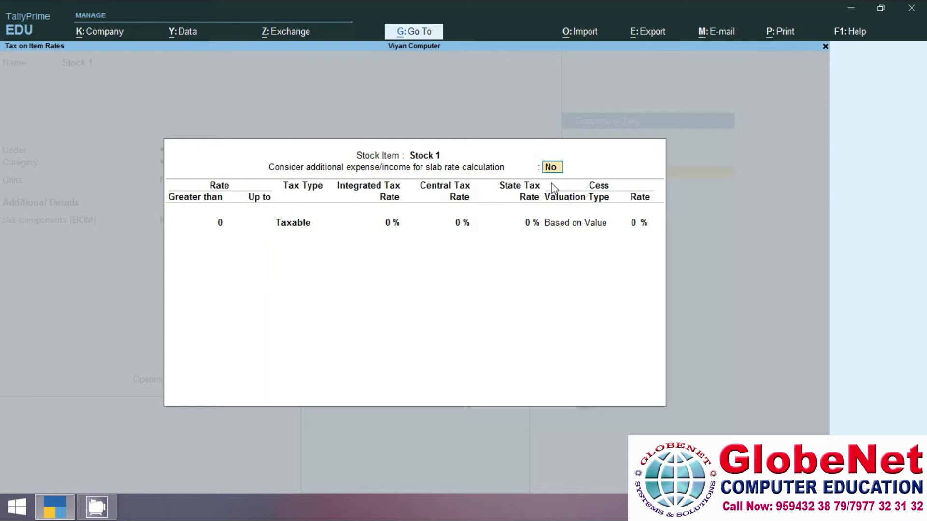
pyautogui.write('y')
pyautogui.press('Return')
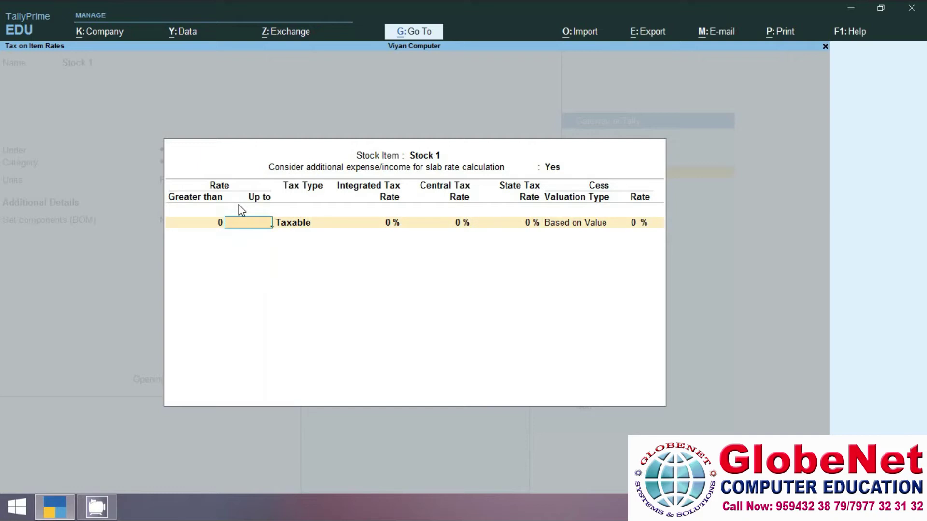
# - Define the first rate slab, up to 200, as Exempt
pyautogui.write('200')
pyautogui.press('Return')
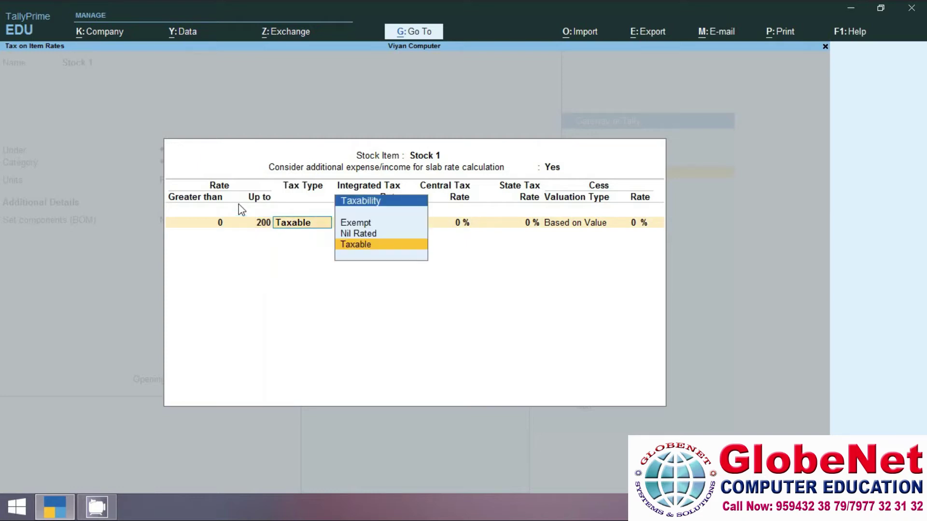
pyautogui.click(379, 225)
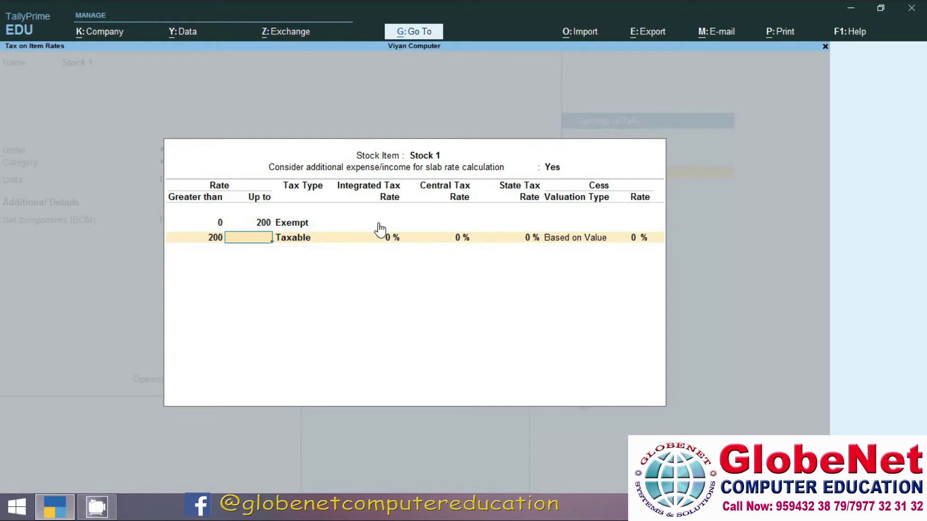
# - Define the second rate slab, up to 500, as Taxable with a 12% integrated tax rate
pyautogui.write('500')
pyautogui.press('Return')
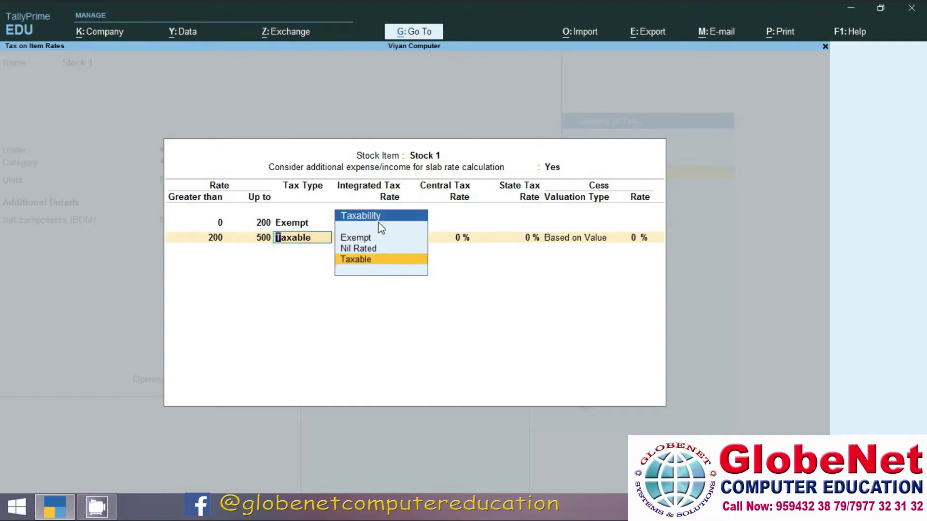
pyautogui.press('Return')
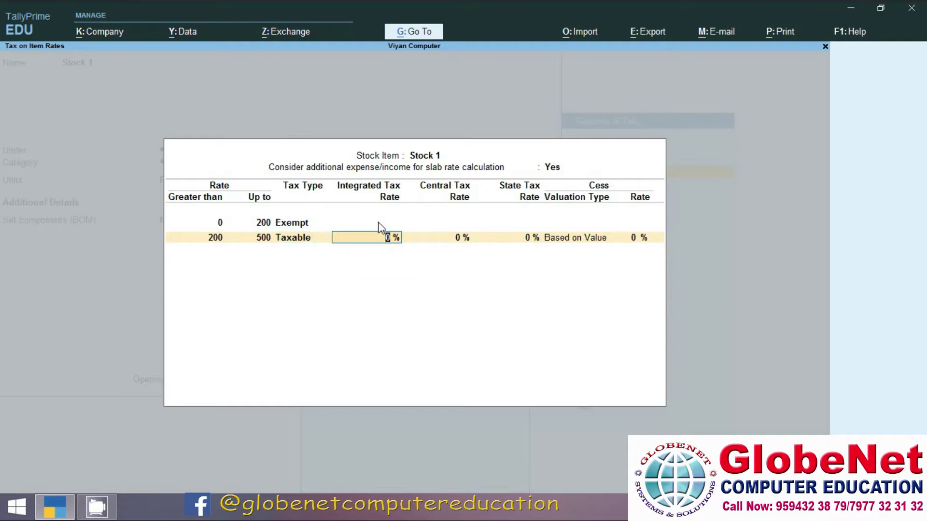
pyautogui.write('12')
pyautogui.press('Return')
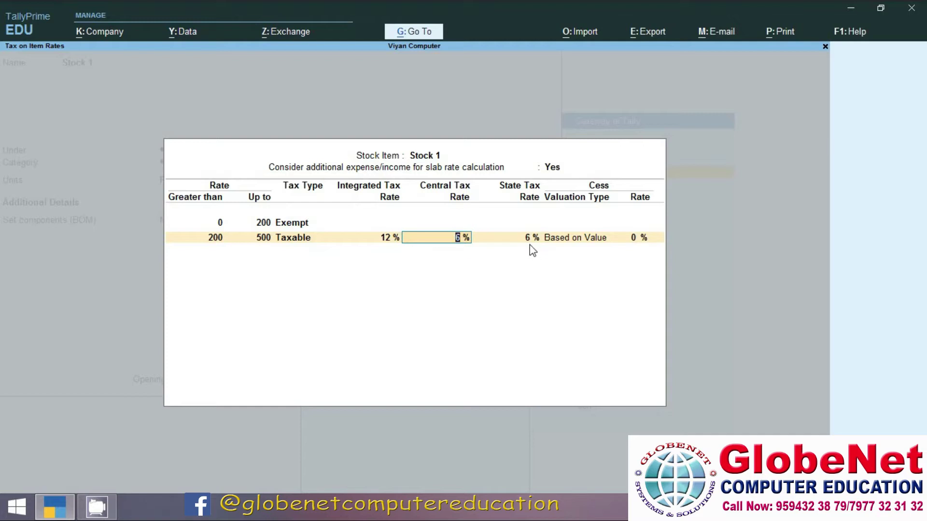
pyautogui.press('Return')
pyautogui.press('Return')
pyautogui.press('Return')
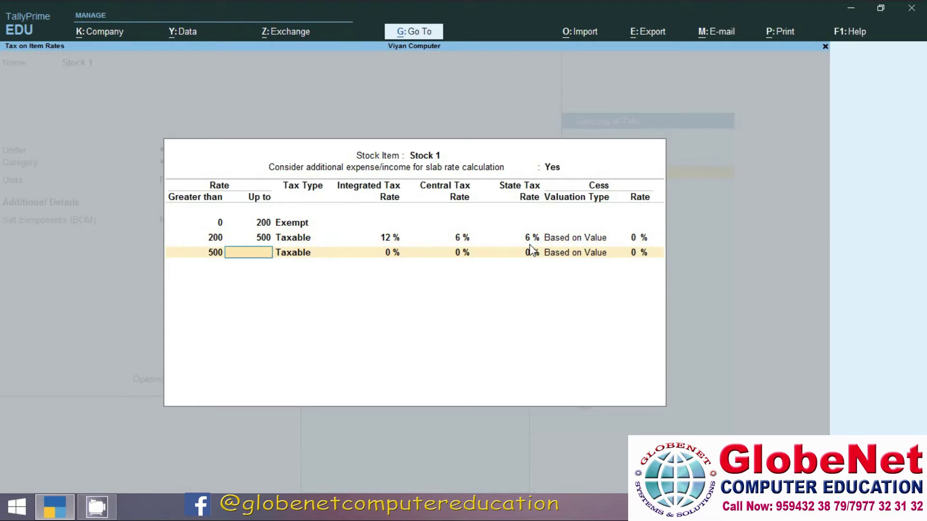
# - Define the slab above 500 as Taxable with 18% integrated tax and save the stock item
pyautogui.press('Return')
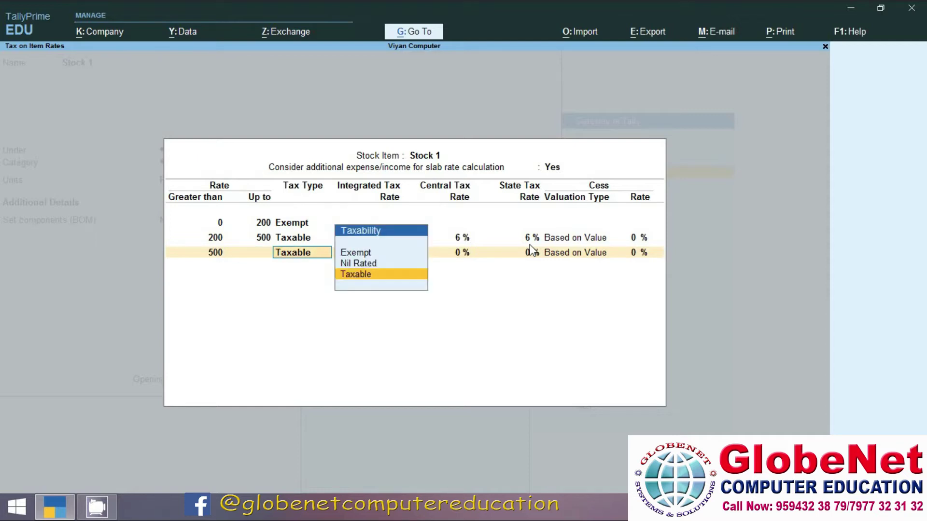
pyautogui.press('Return')
pyautogui.write('1')
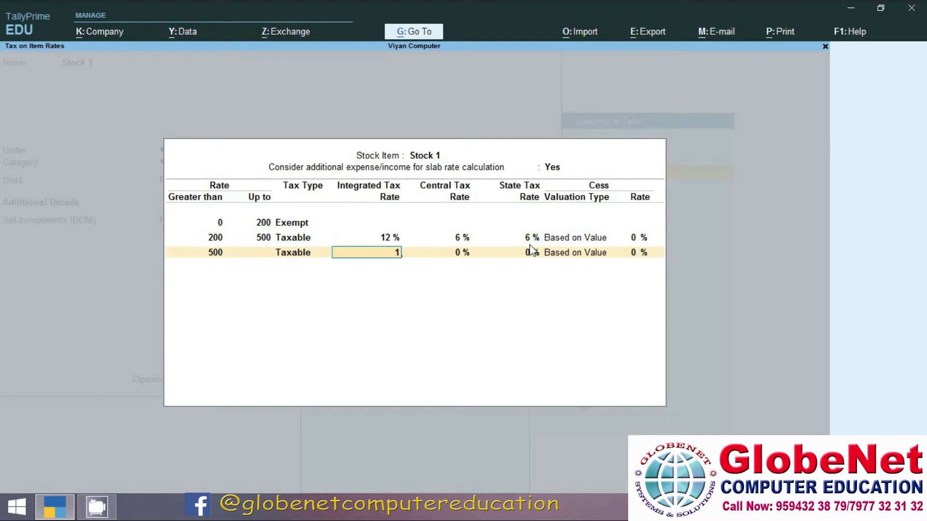
pyautogui.write('8%')
pyautogui.press('Return')
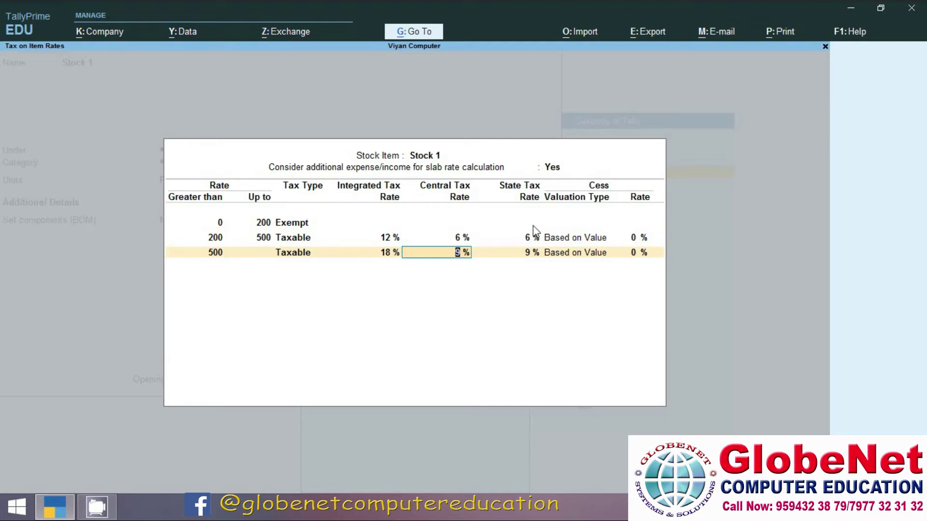
pyautogui.press('Return')
pyautogui.press('Return')
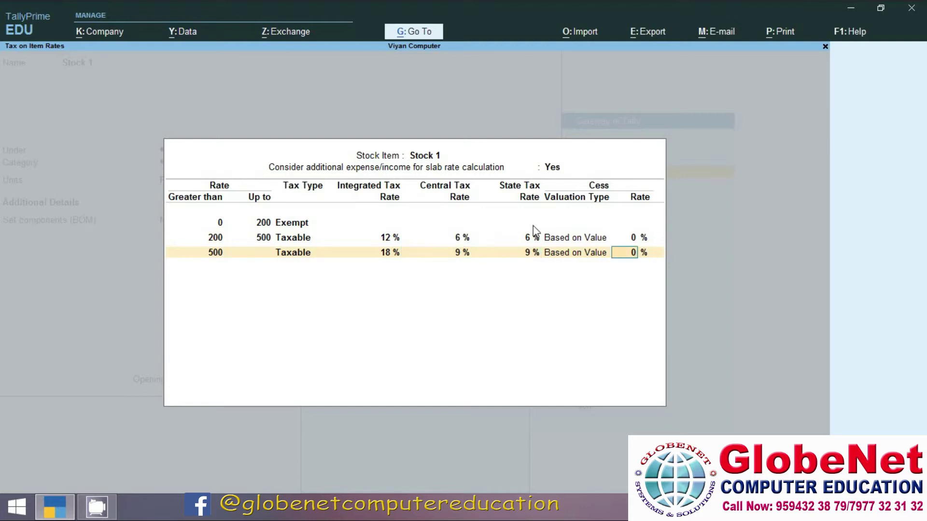
pyautogui.press('Return')
pyautogui.hotkey('ctrl', 'a')
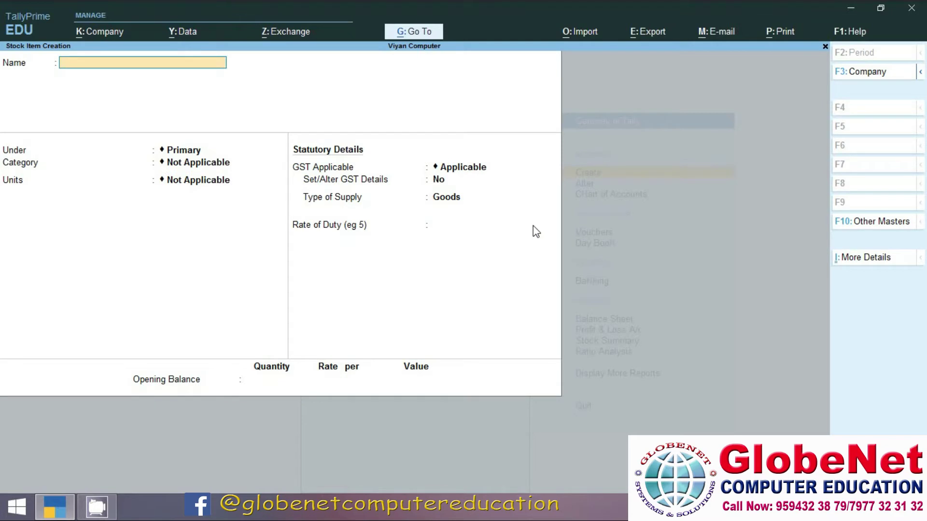
# - Leave stock item creation and open a new purchase voucher
pyautogui.press('Escape')
pyautogui.press('y')
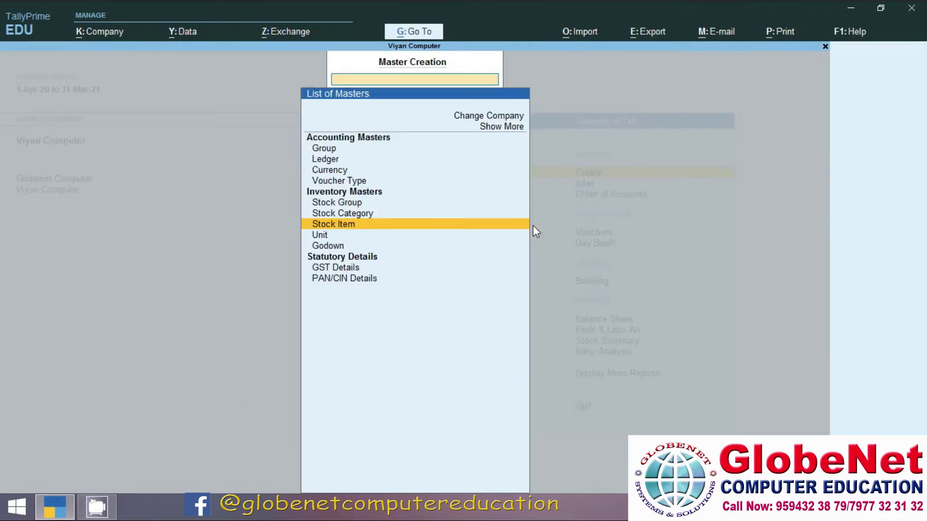
pyautogui.press('Escape')
pyautogui.press('Down')
pyautogui.press('Down')
pyautogui.press('Down')
pyautogui.press('Down')
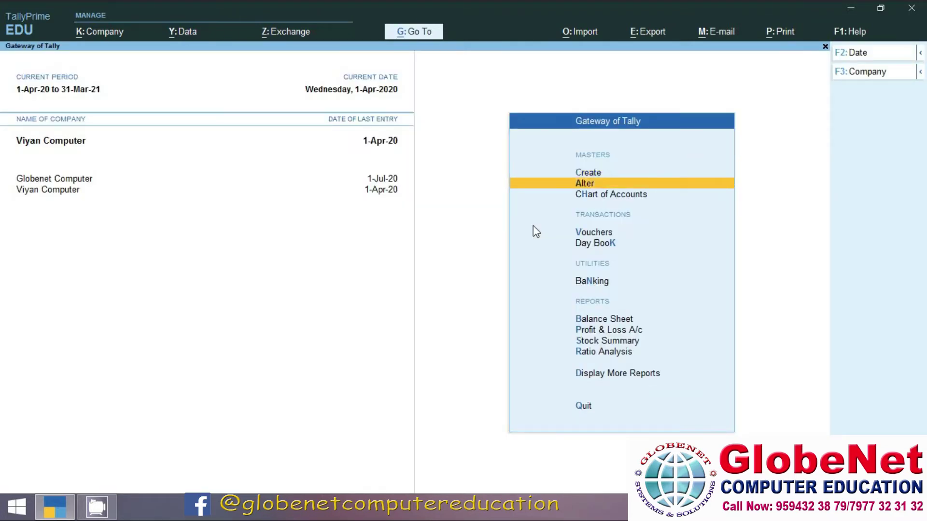
pyautogui.press('Up')
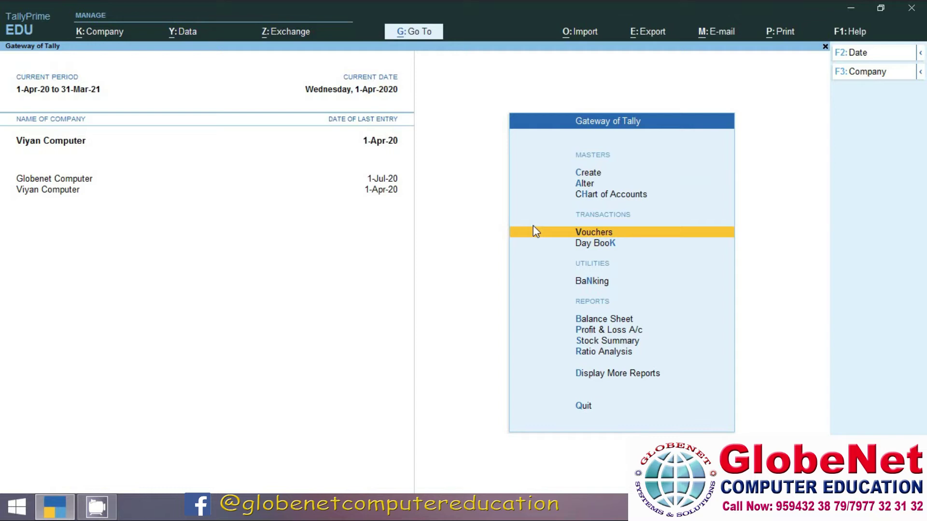
pyautogui.press('Return')
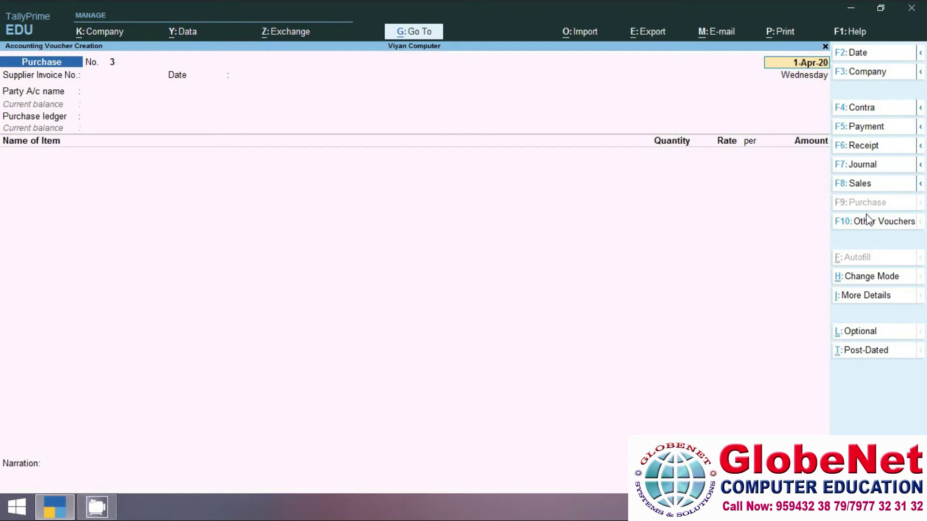
# - Set the purchase voucher date to 2/5/2020 and enter supplier invoice number 1010 with the same date
pyautogui.press('F2')
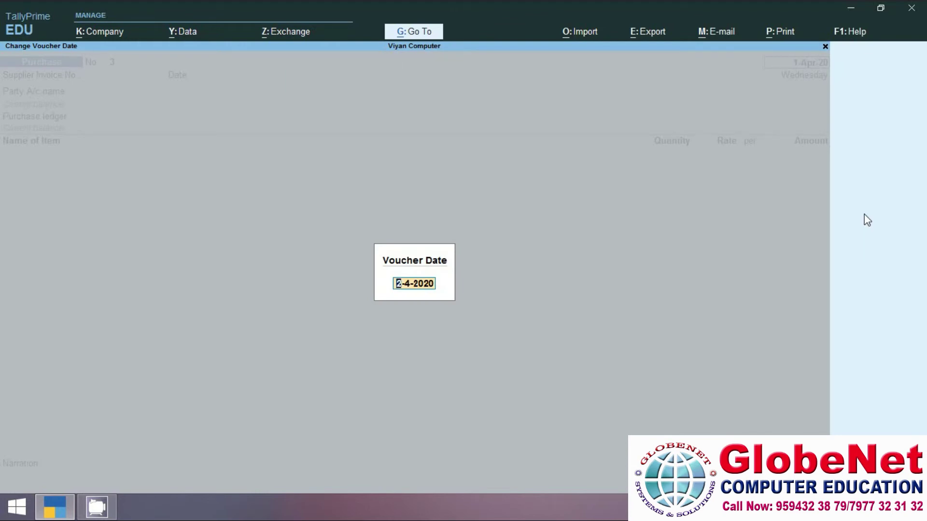
pyautogui.write('/5/2020')
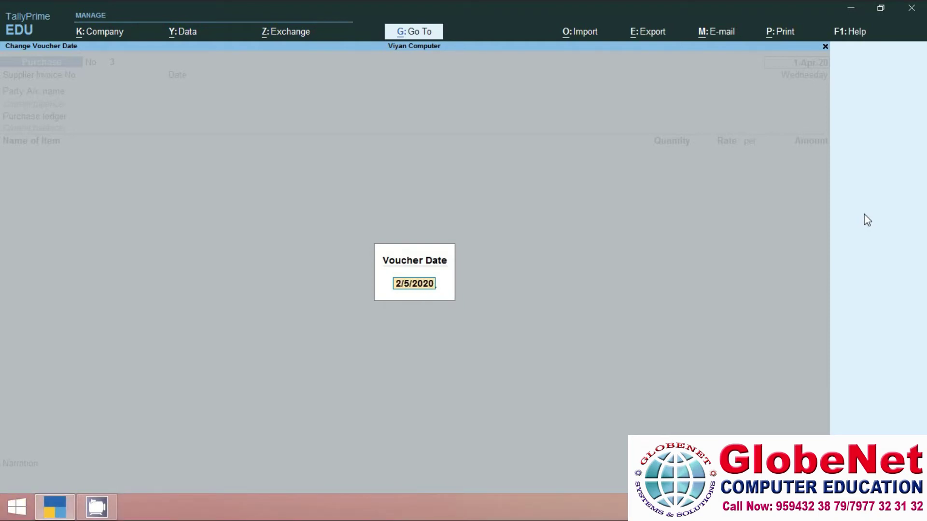
pyautogui.press('Return')
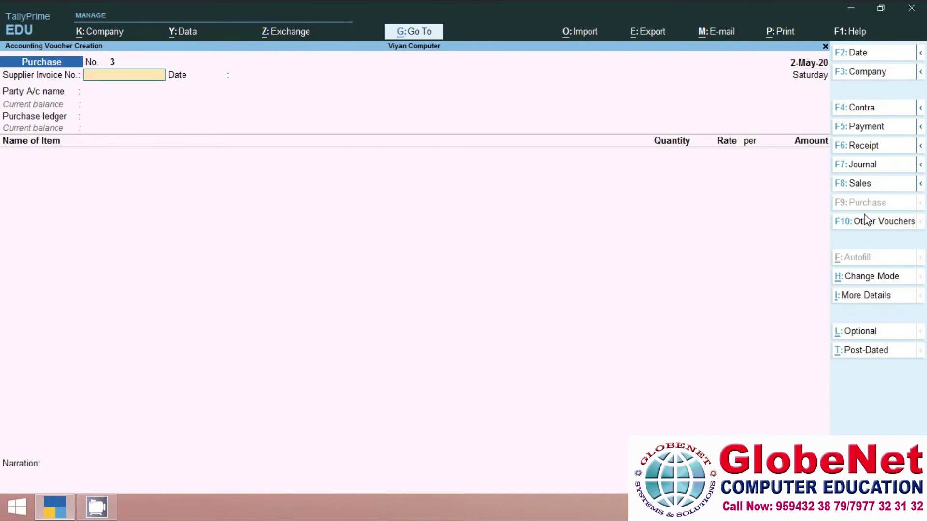
pyautogui.write('1010')
pyautogui.press('Return')
pyautogui.press('Return')
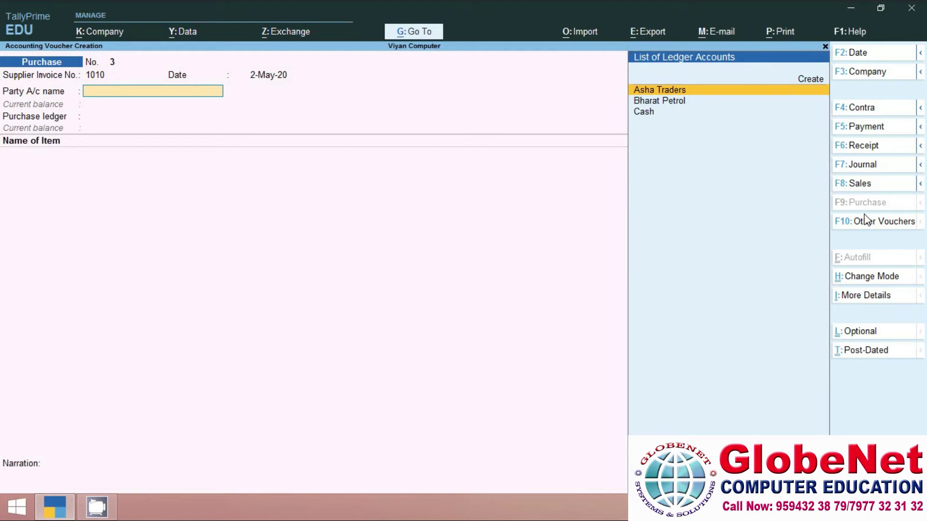
# - Select Asha Traders as the party and enter receipt note number 002 dated 2-May-20 and receipt document number 002
pyautogui.press('Return')
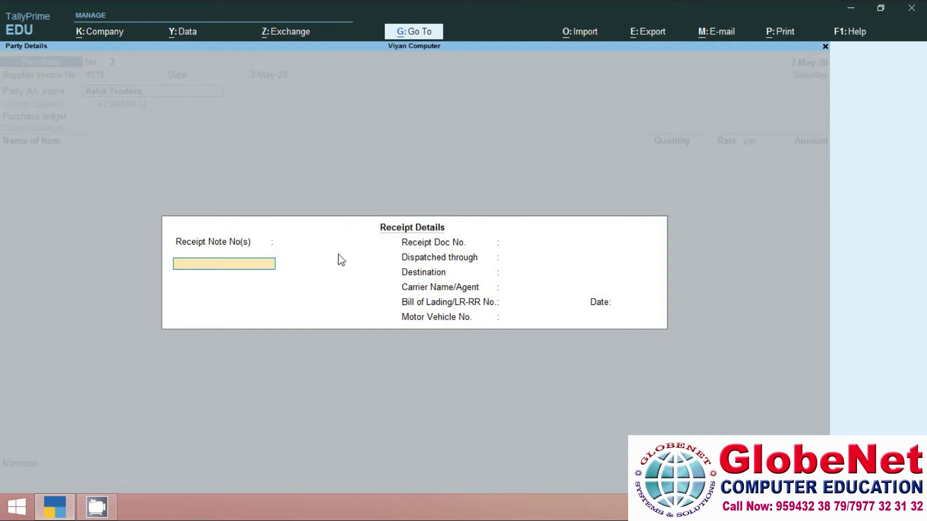
pyautogui.write('002')
pyautogui.press('Return')
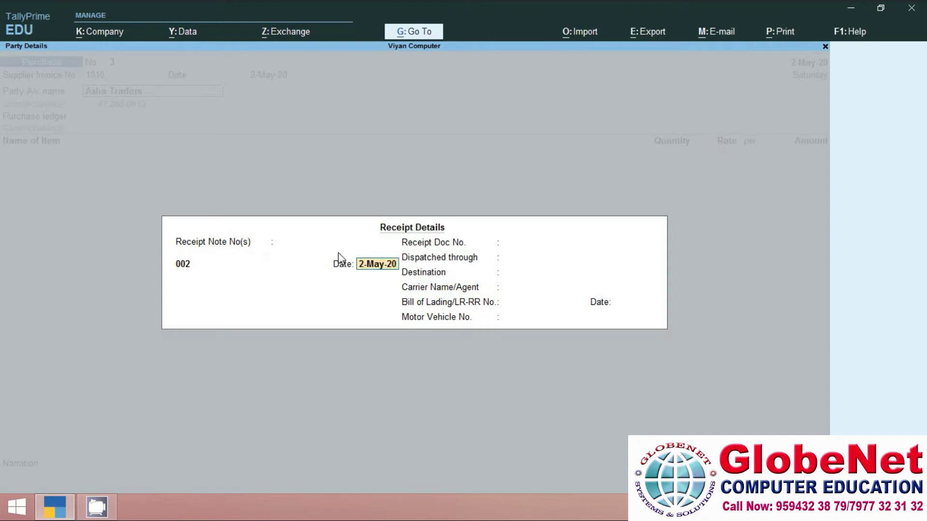
pyautogui.press('Return')
pyautogui.press('Return')
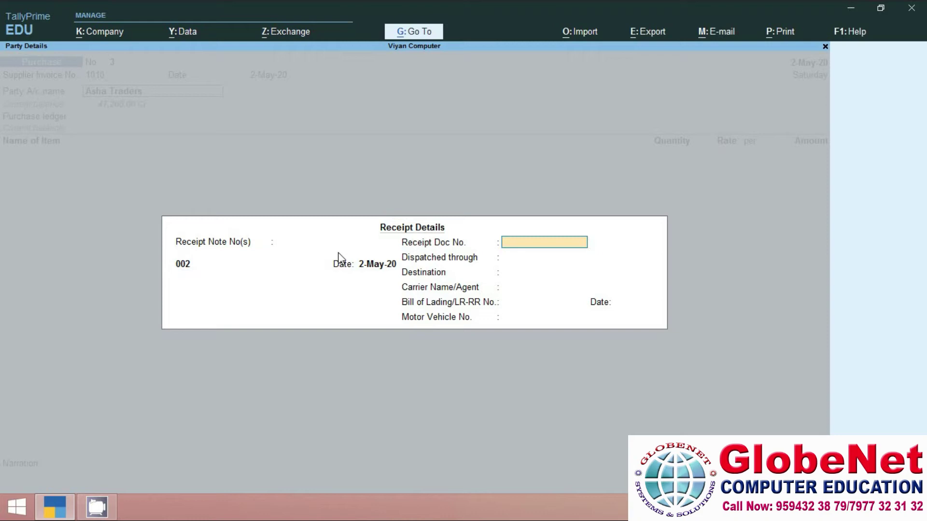
pyautogui.write('002')
pyautogui.press('Return')
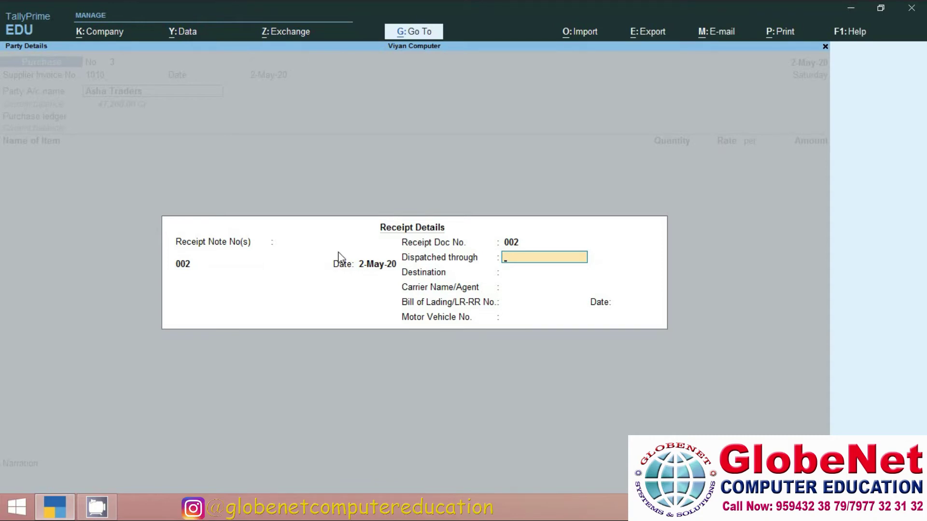
# - Set the receipt's dispatch mode to Truck and destination to Dadar, and enter the carrier or agent's name
pyautogui.write('Truck')
pyautogui.press('Return')
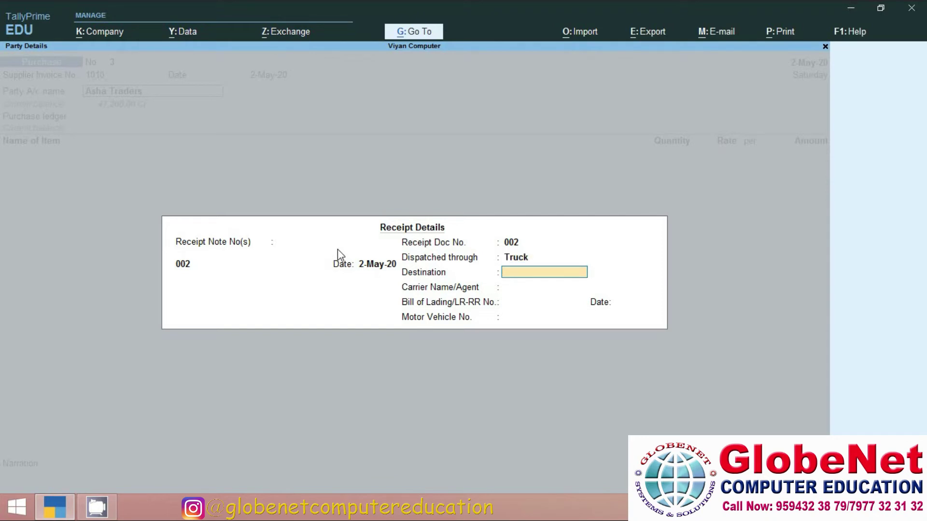
pyautogui.write('Dadar')
pyautogui.press('Return')
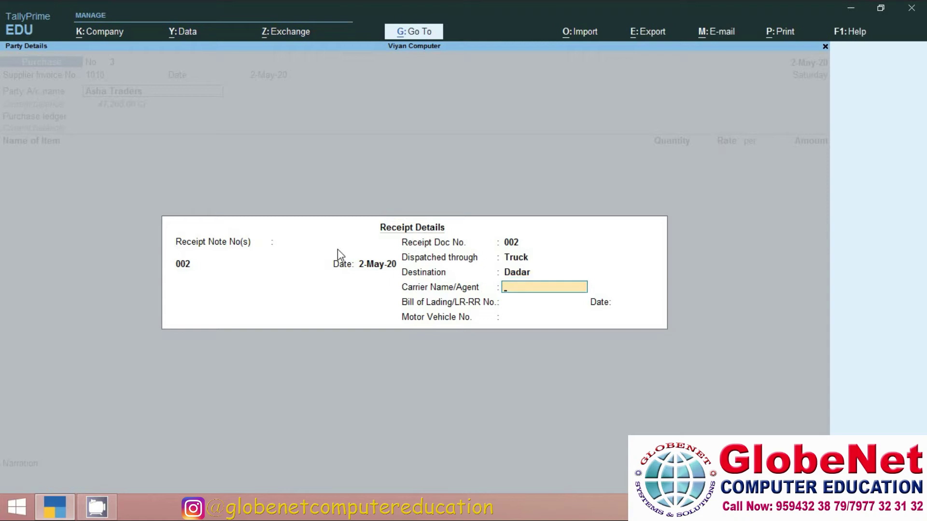
pyautogui.press('Return')
pyautogui.press('BackSpace')
pyautogui.write('Vishnu')
pyautogui.press('Return')
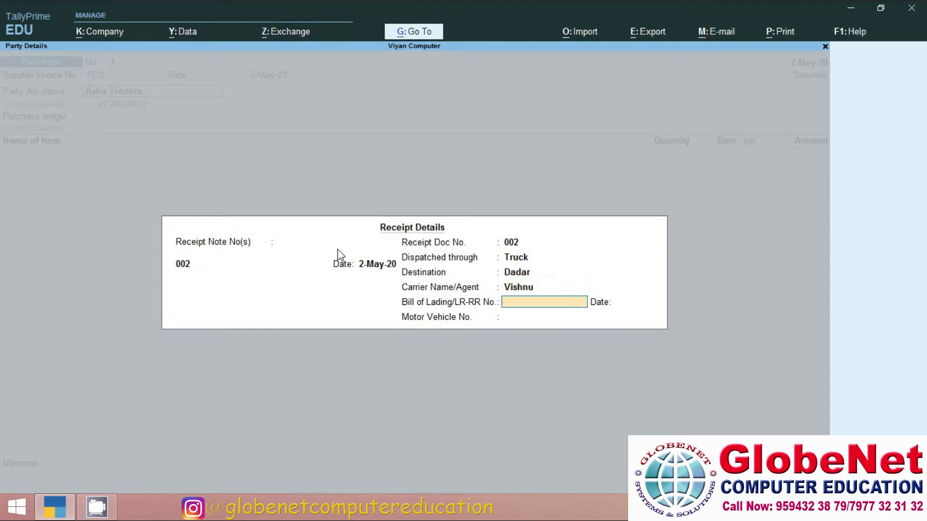
# - Leave the bill of lading number and date blank, enter the motor vehicle number, and accept Asha Traders' party details
pyautogui.press('Return')
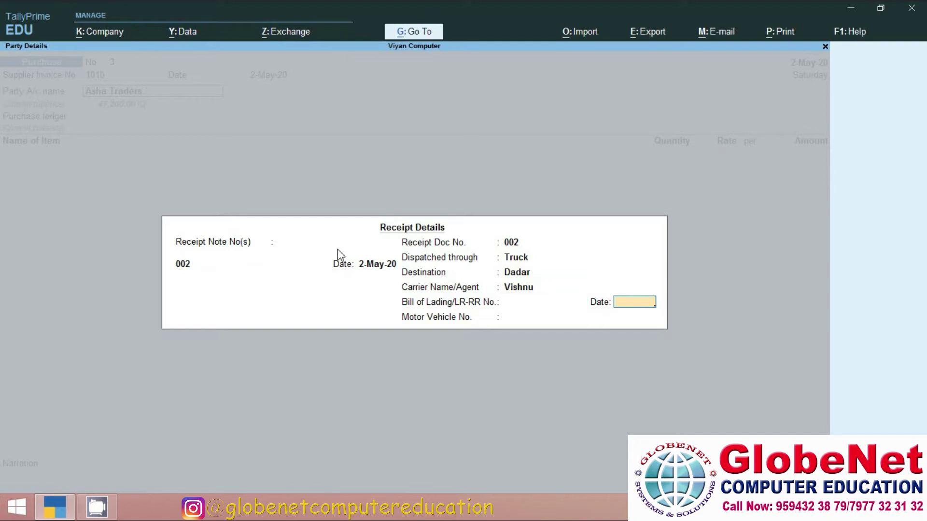
pyautogui.press('Return')
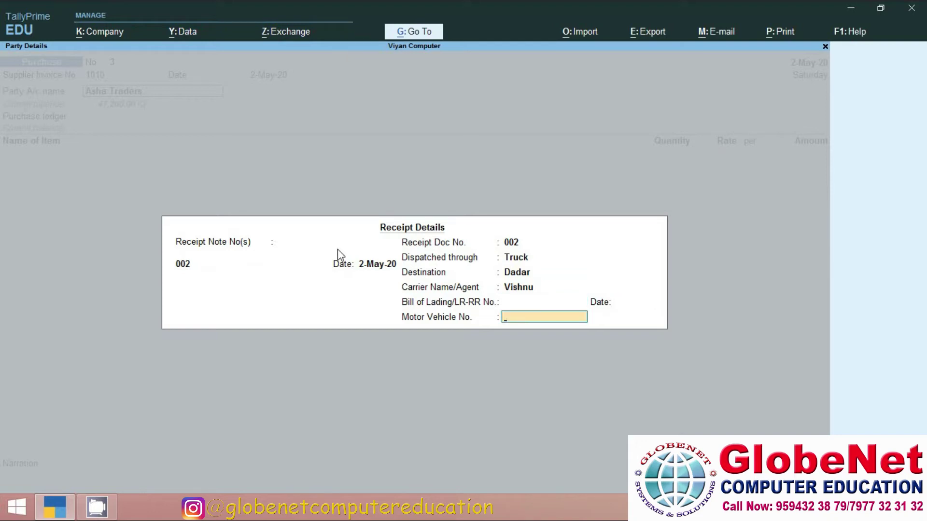
pyautogui.write('Mh')
pyautogui.write('028888')
pyautogui.press('Return')
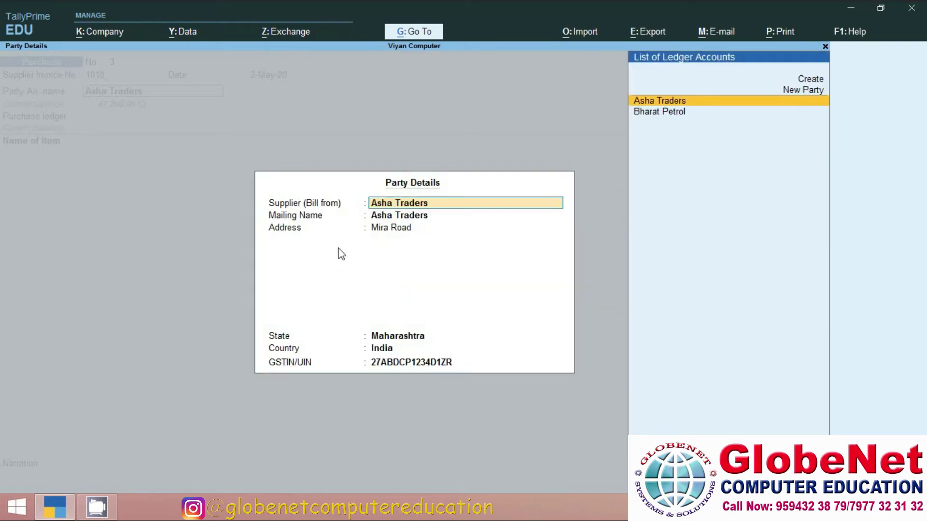
pyautogui.press('Return')
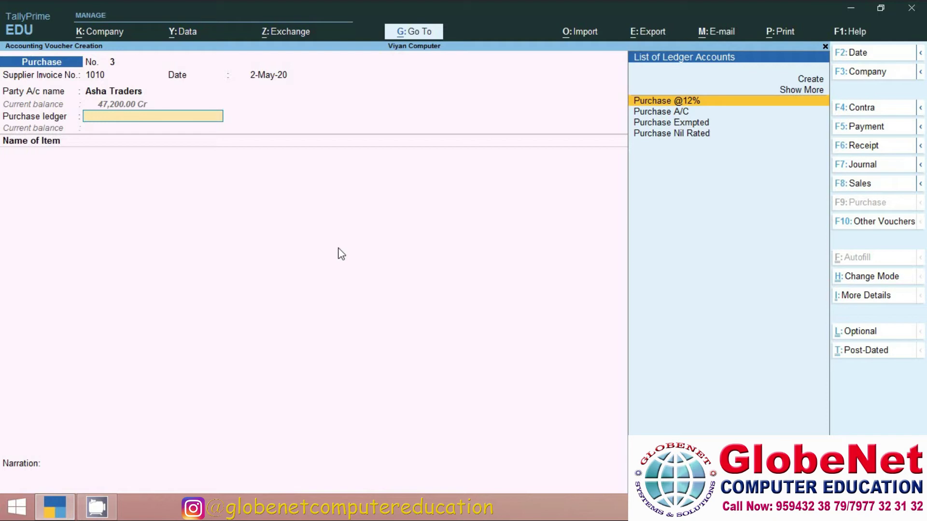
# - Choose Purchase A/C as the purchase ledger for the voucher
pyautogui.press('Down')
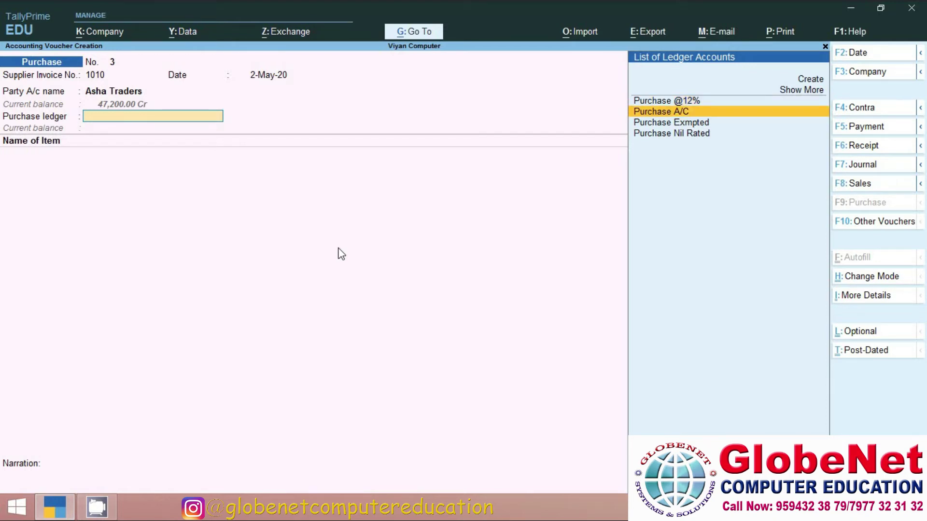
pyautogui.press('Return')
pyautogui.press('Return')
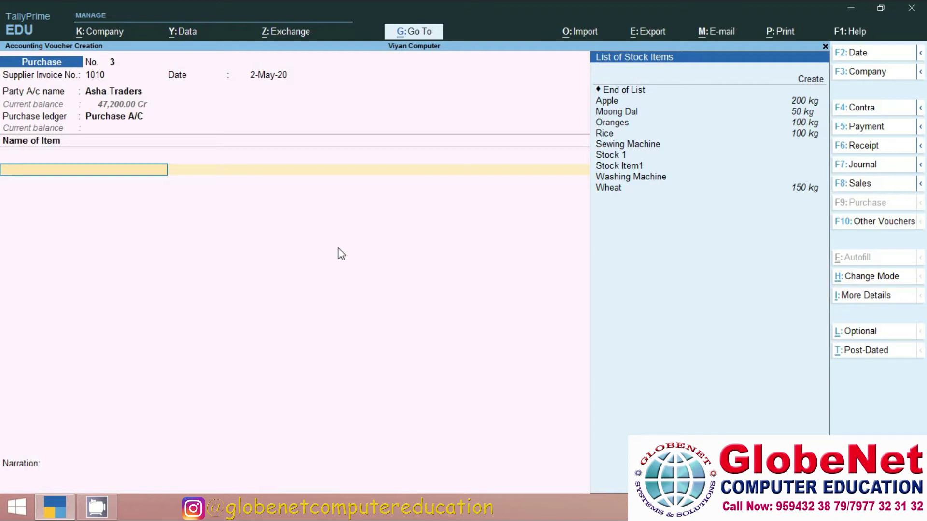
# - Add Stock 1 as the voucher's item, leaving its description blank
pyautogui.press('Down')
pyautogui.press('Down')
pyautogui.press('Down')
pyautogui.press('Down')
pyautogui.press('Down')
pyautogui.press('Down')
pyautogui.press('Down')
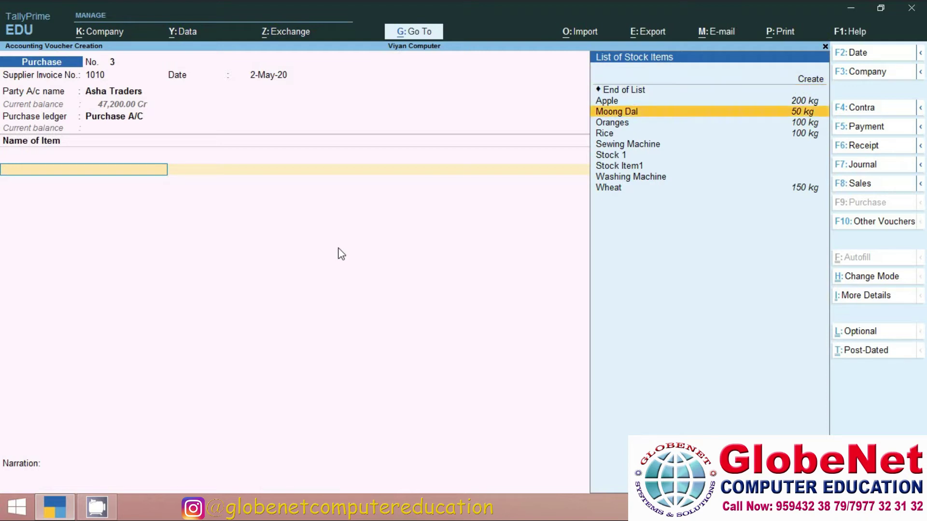
pyautogui.press('Down')
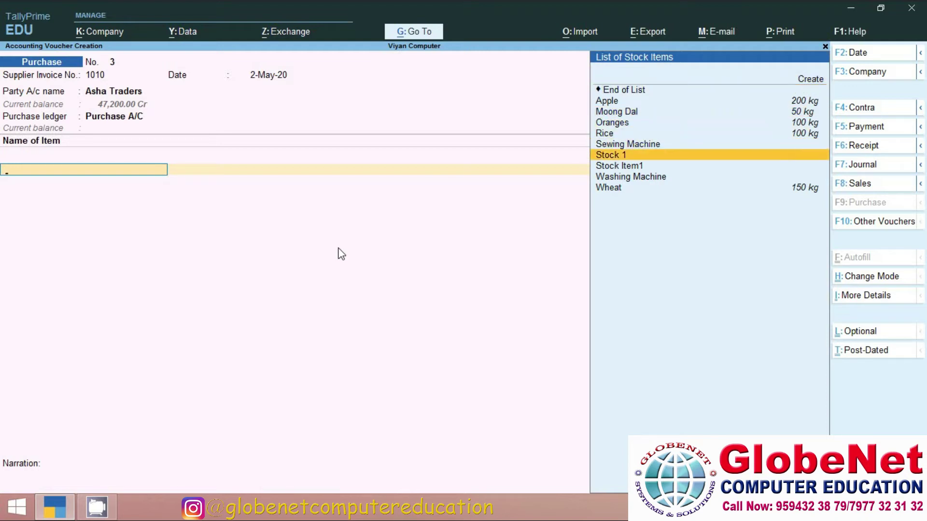
pyautogui.press('Return')
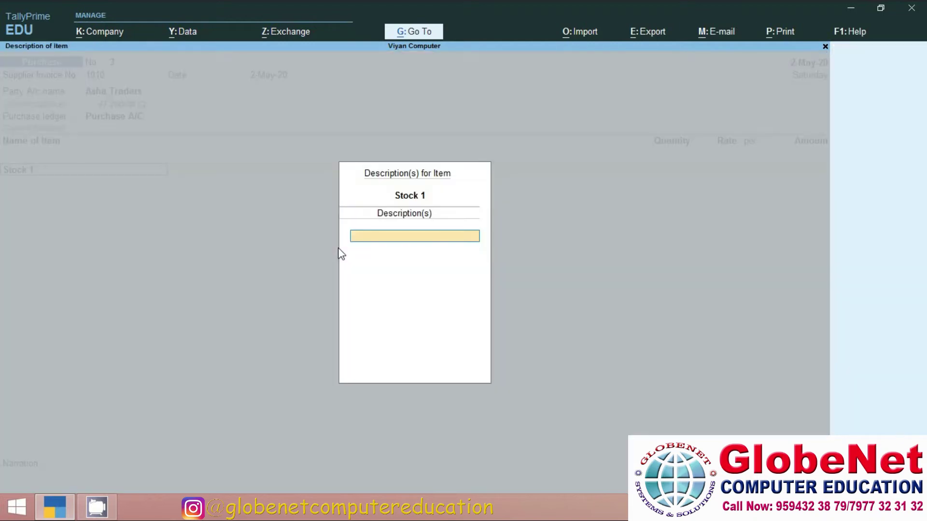
pyautogui.press('Return')
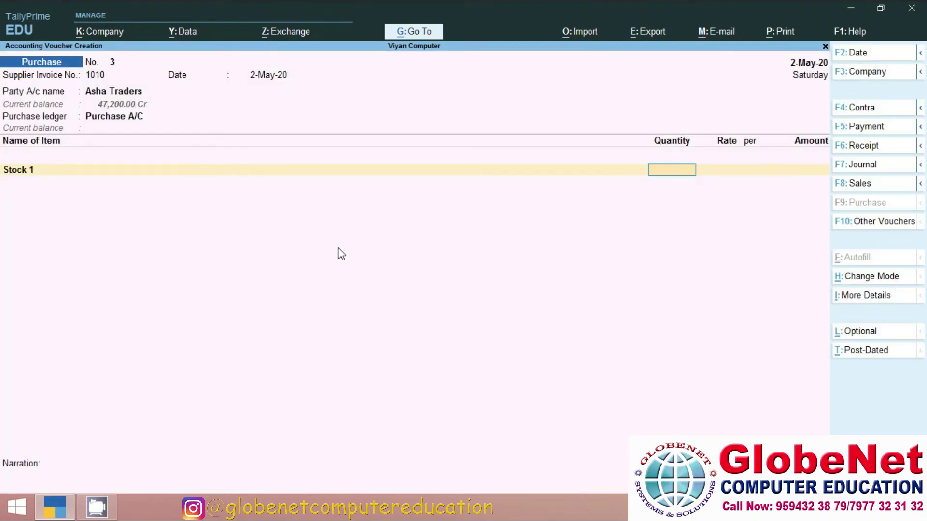
# - Enter a quantity of 1 PC at a rate of 150 for Stock 1 and accept the calculated amount
pyautogui.write('1')
pyautogui.press('Return')
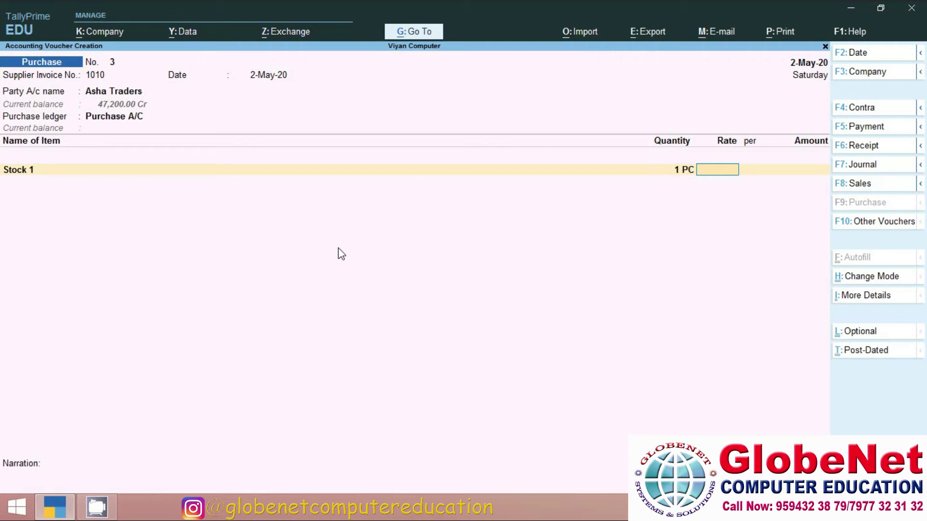
pyautogui.write('150')
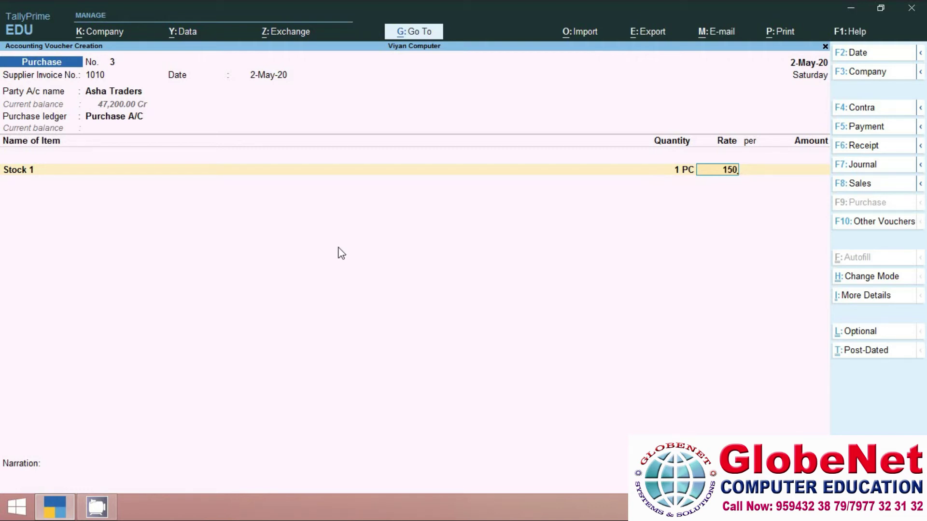
pyautogui.press('Return')
pyautogui.press('Return')
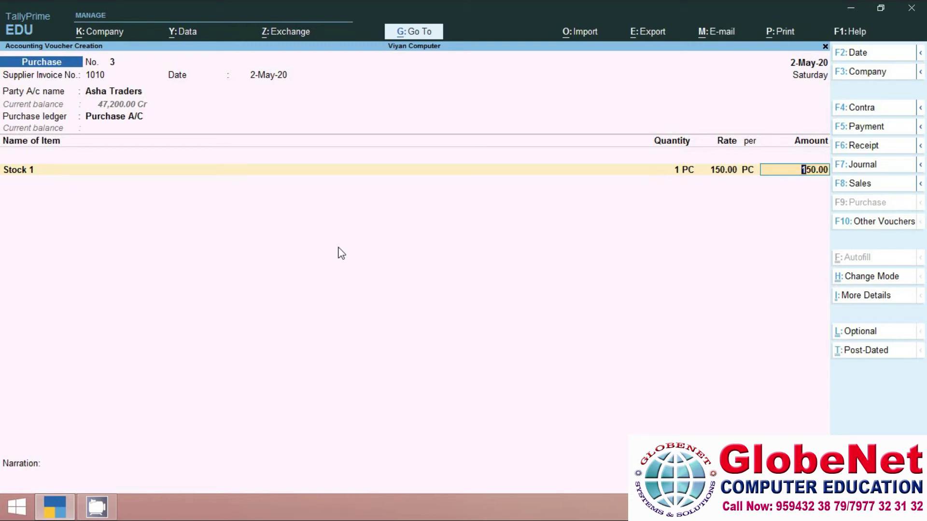
pyautogui.press('Return')
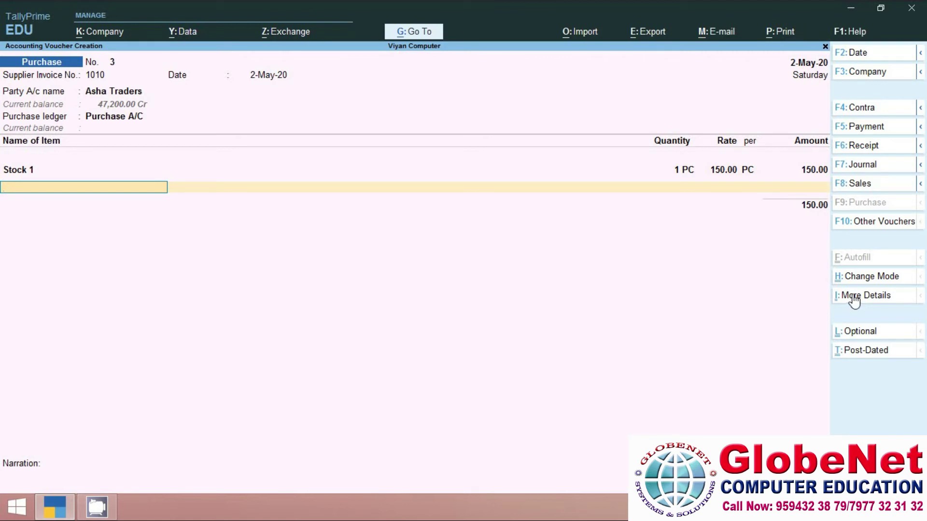
# - Examine the detailed GST tax analysis for the Stock 1 entry, then return to the voucher
pyautogui.press('BackSpace')
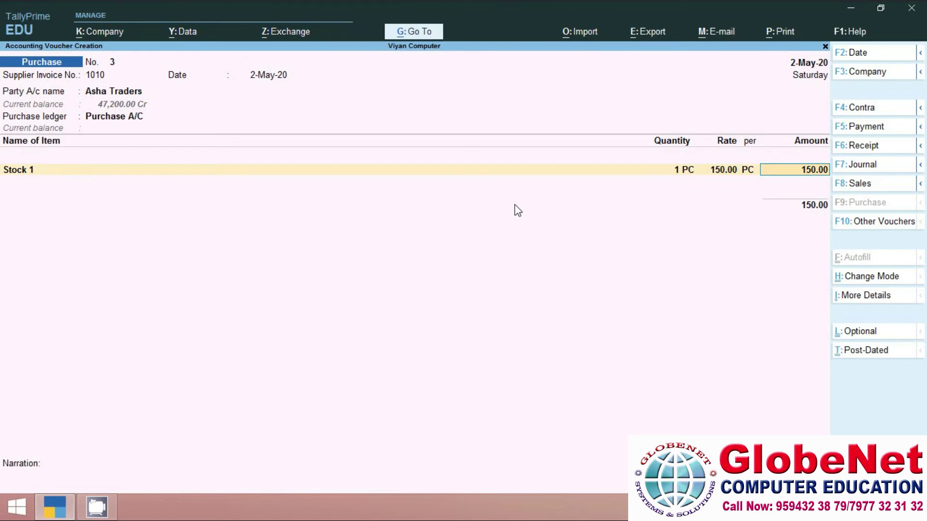
pyautogui.click(860, 301)
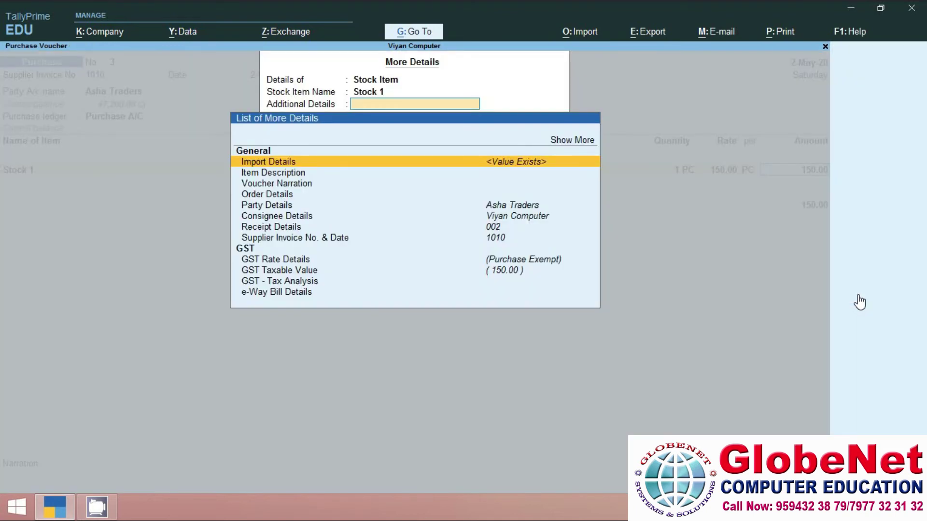
pyautogui.click(288, 282)
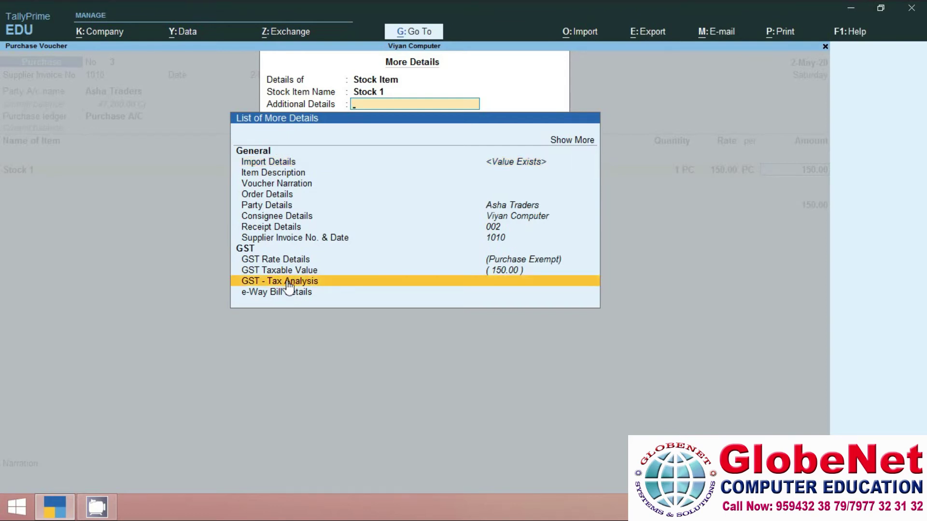
pyautogui.click(287, 284)
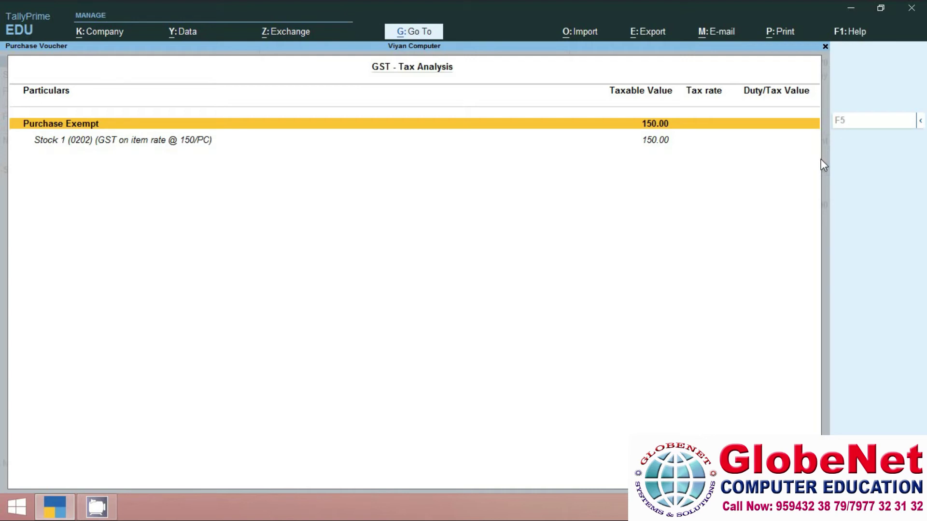
pyautogui.press('F5')
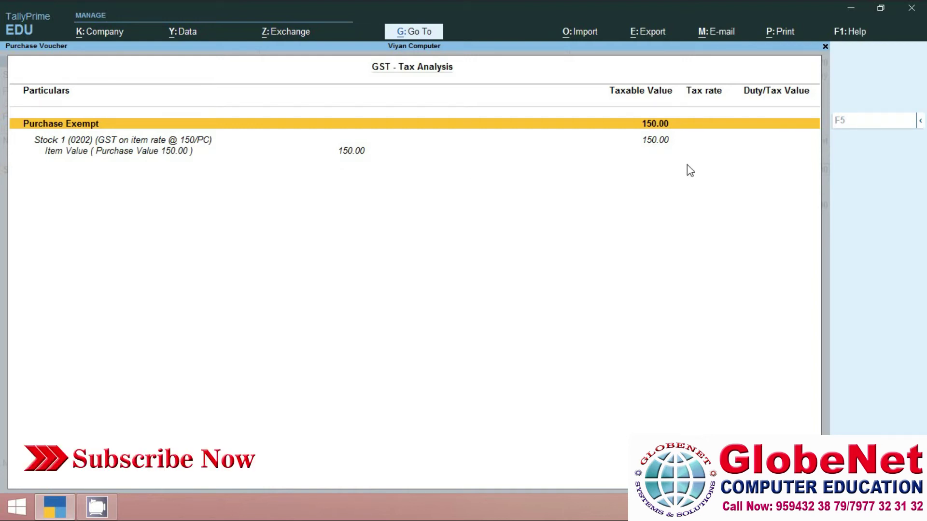
pyautogui.press('Escape')
# - Change the rate of Stock 1 to 200 per PC
pyautogui.click(723, 173)
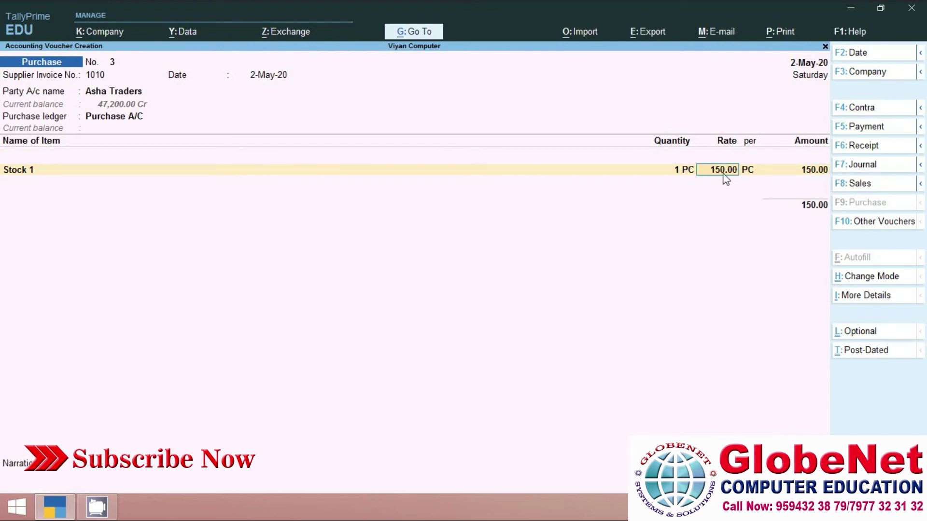
pyautogui.write('200')
pyautogui.press('Return')
pyautogui.press('Return')
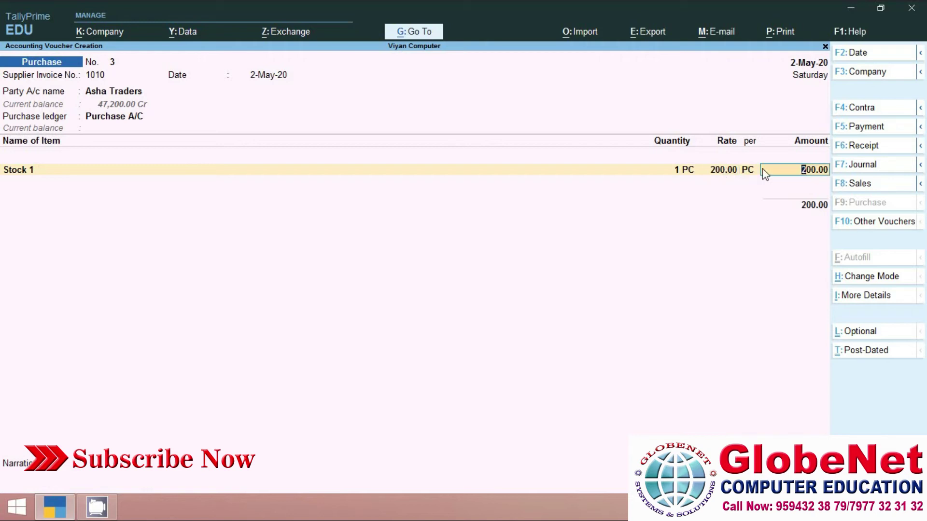